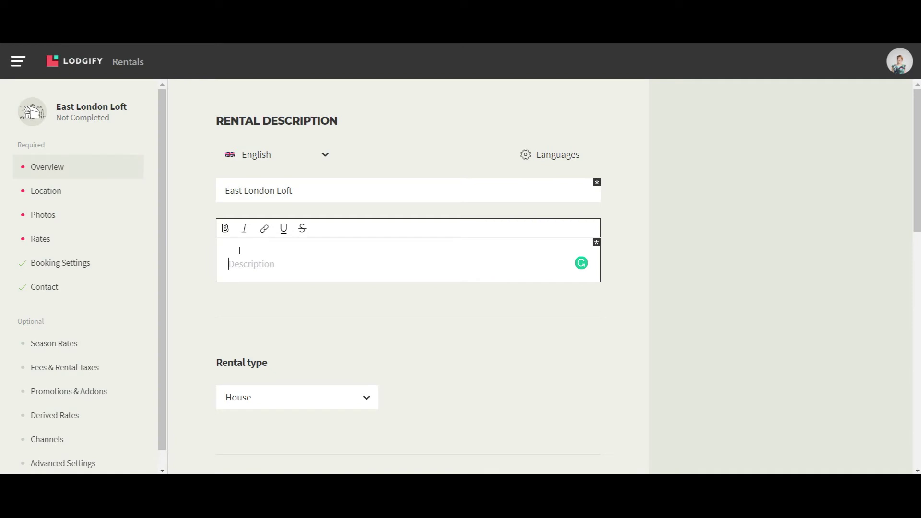
pyautogui.write('Amazing Lof')
pyautogui.write(' in the Lo')
pyautogui.write('ndon Fields Area')
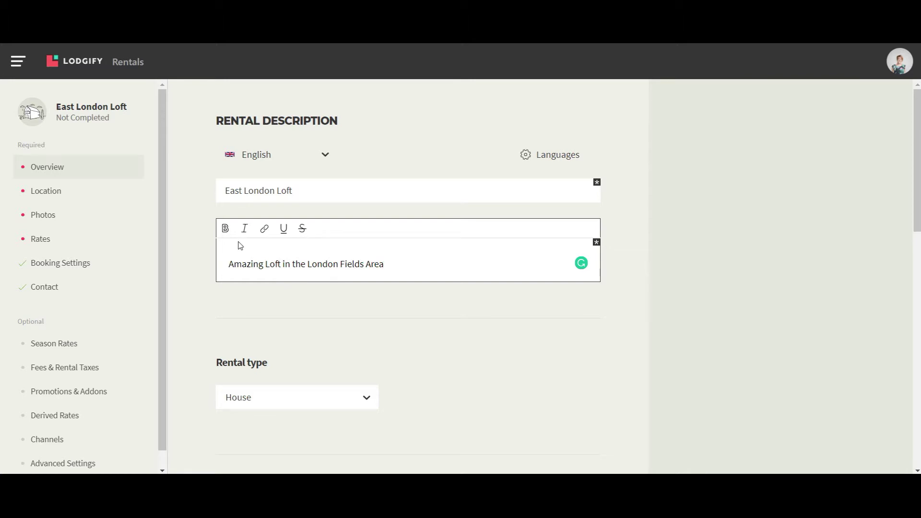
pyautogui.write('.')
# Commit the description 'Amazing Loft in the London Fields Area.' to the rental.
pyautogui.click(295, 337)
pyautogui.scroll(-1, 295, 337)
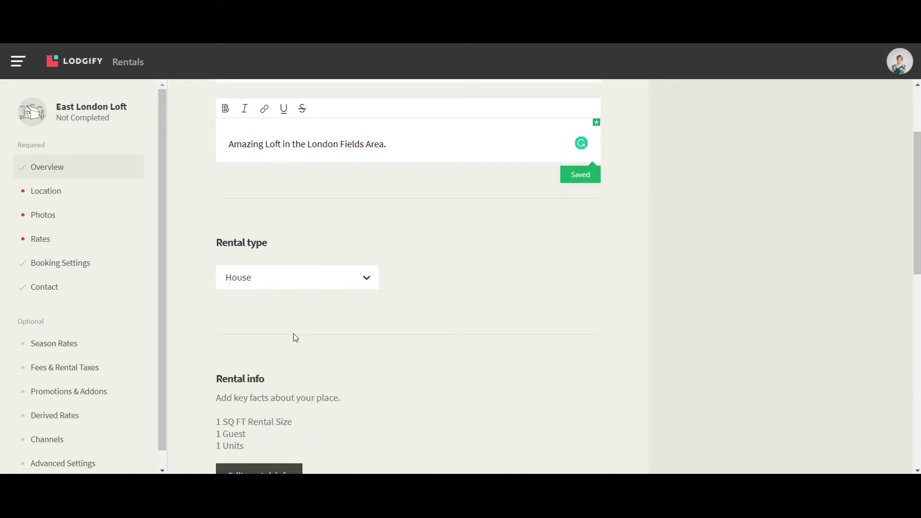
# Change the East London Loft rental type from House to Apartment.
pyautogui.click(369, 279)
pyautogui.scroll(-2, 335, 337)
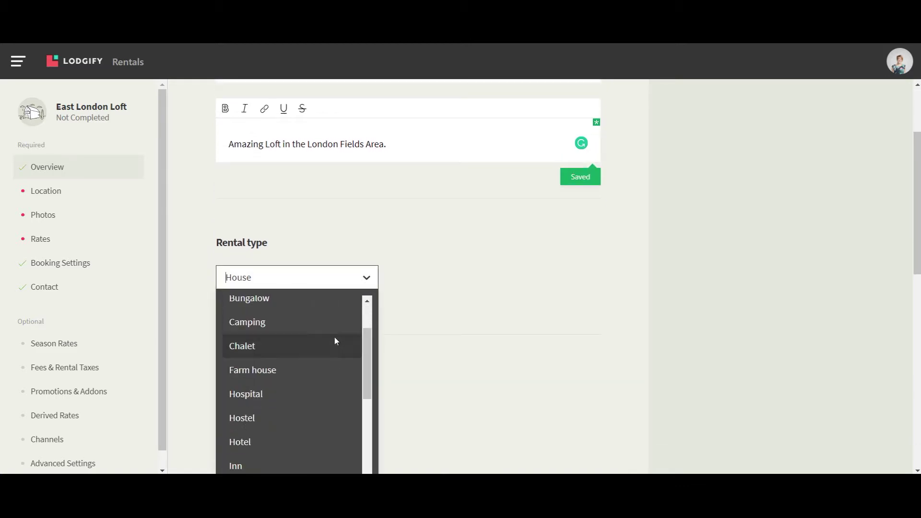
pyautogui.scroll(-2, 332, 337)
pyautogui.scroll(-1, 331, 337)
pyautogui.scroll(-1, 331, 340)
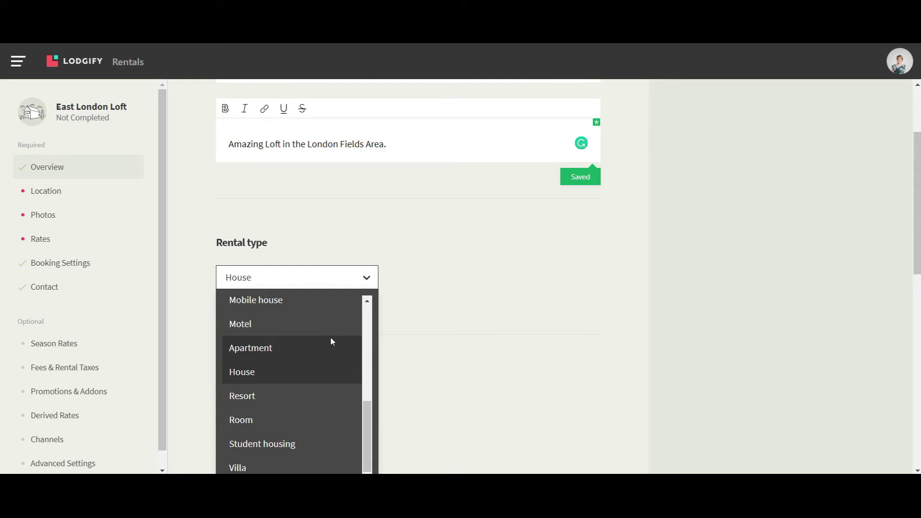
pyautogui.click(284, 348)
pyautogui.scroll(-2, 492, 318)
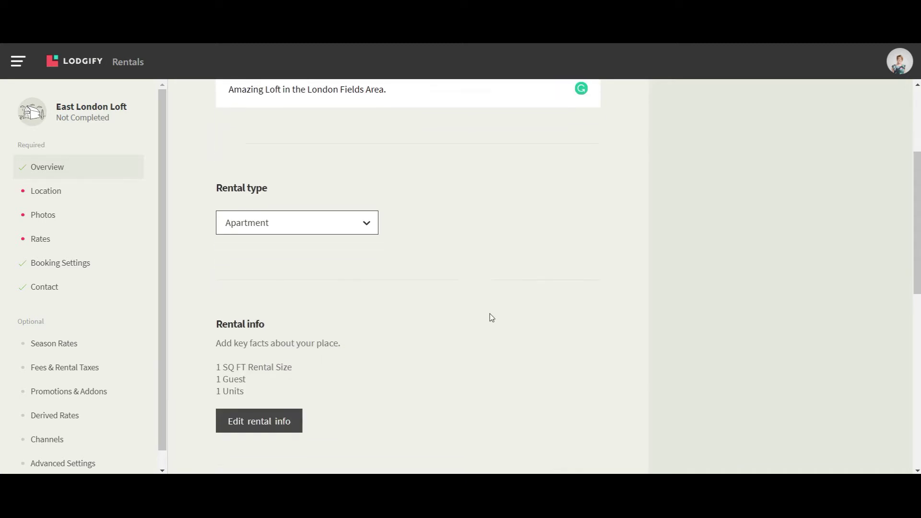
pyautogui.scroll(-2, 490, 318)
pyautogui.scroll(-2, 487, 317)
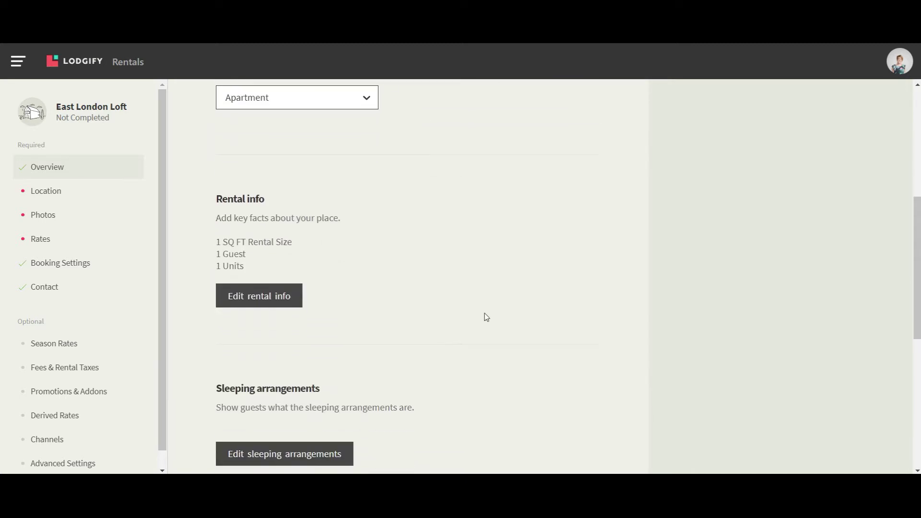
pyautogui.click(256, 297)
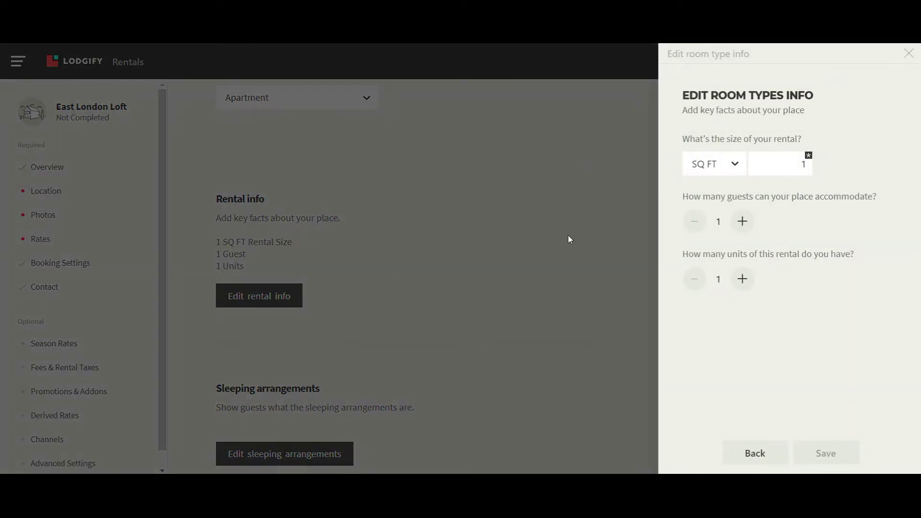
# Switch the size unit to SQ MT, enter 80, set 4 guests and 2 units, and save.
pyautogui.click(736, 164)
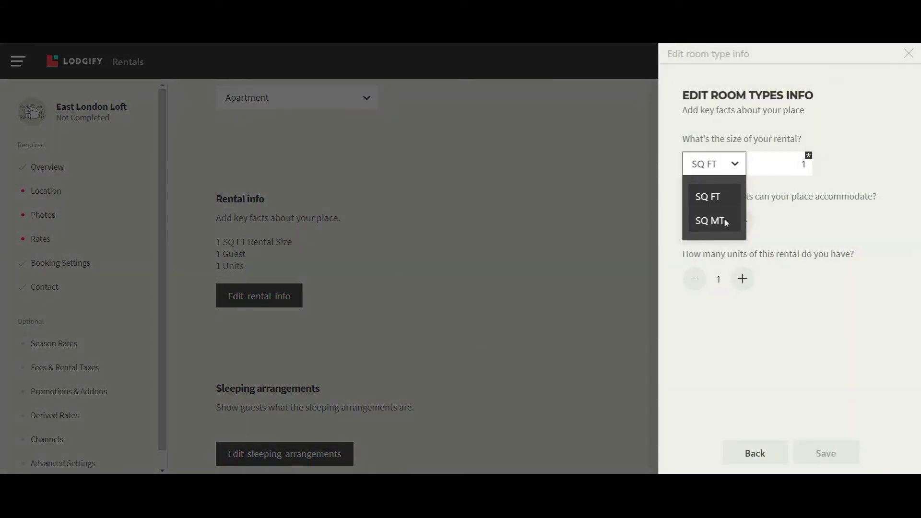
pyautogui.click(711, 221)
pyautogui.doubleClick(777, 163)
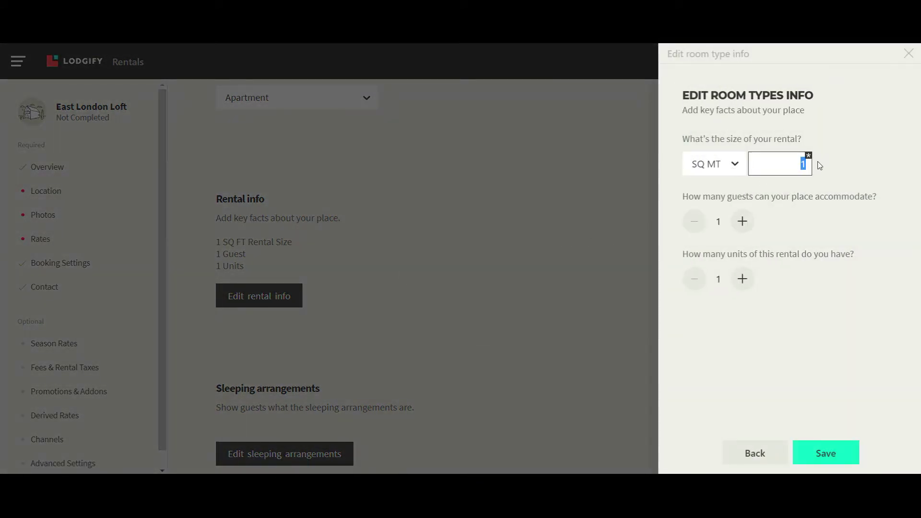
pyautogui.write('80')
pyautogui.click(743, 222)
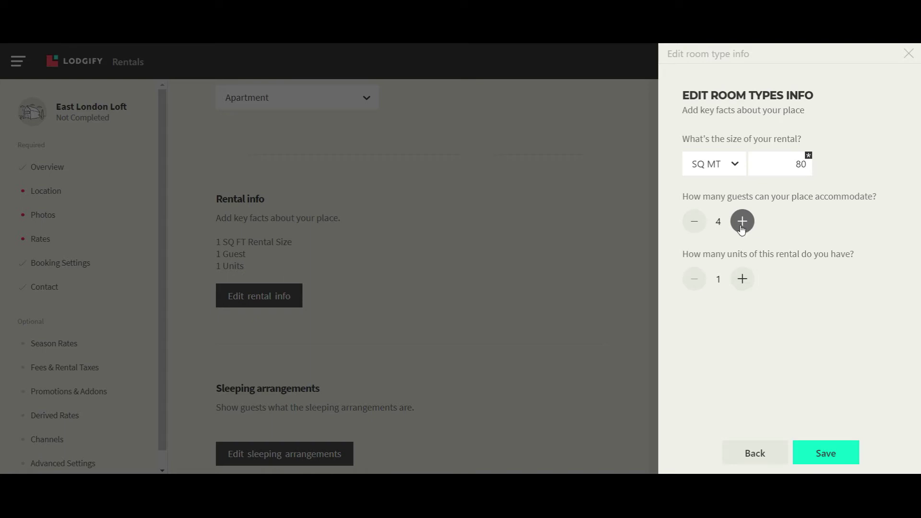
pyautogui.click(743, 279)
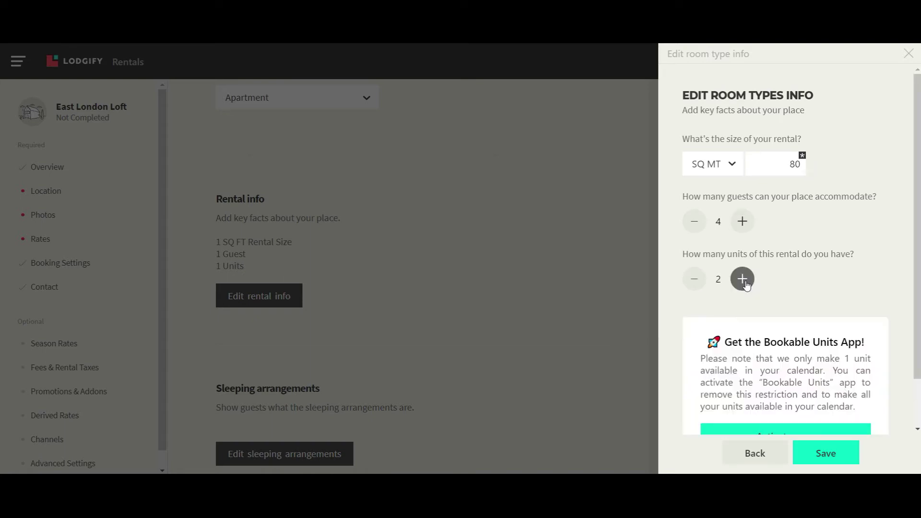
pyautogui.scroll(-2, 799, 281)
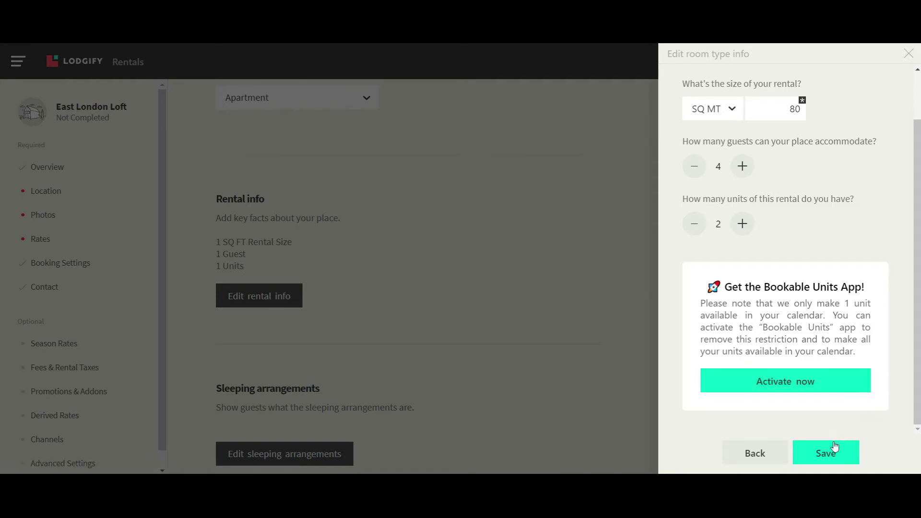
pyautogui.click(811, 453)
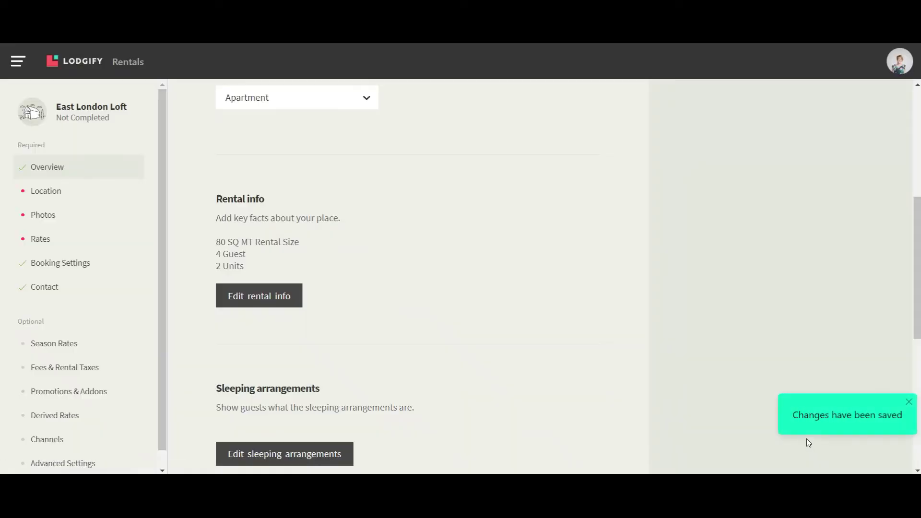
pyautogui.scroll(-3, 461, 375)
pyautogui.scroll(-2, 454, 367)
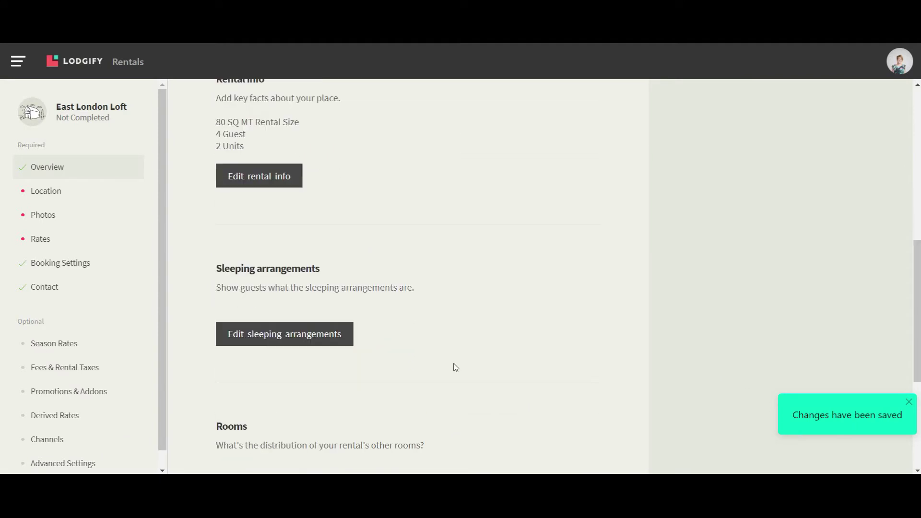
# Add one baby crib, one double bed and one king-size bed, and save.
pyautogui.click(300, 275)
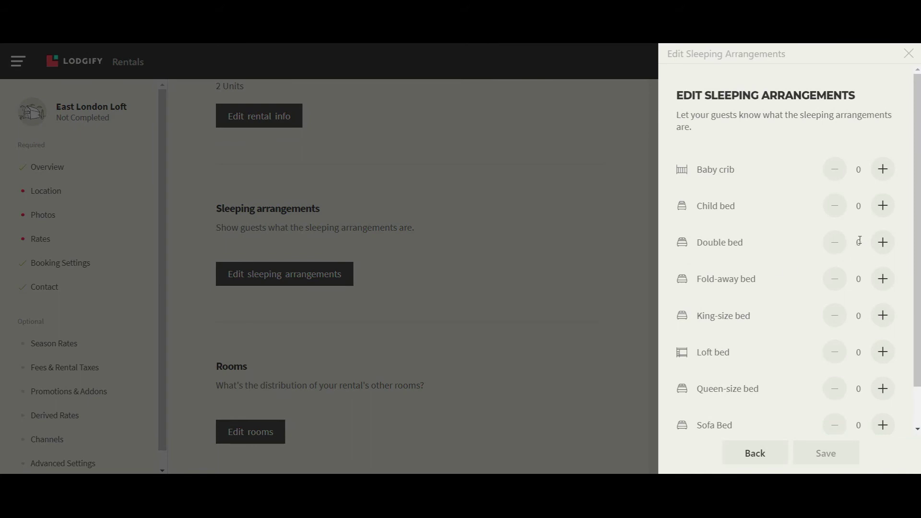
pyautogui.click(884, 169)
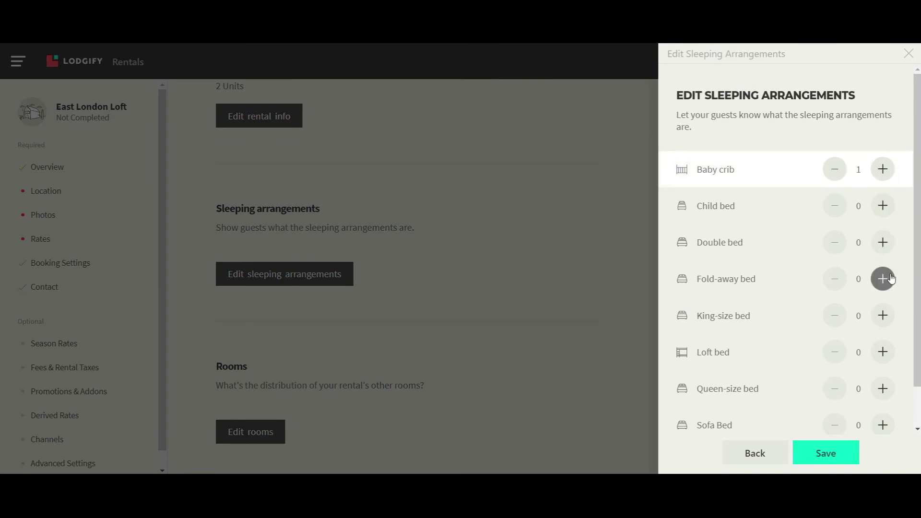
pyautogui.click(883, 243)
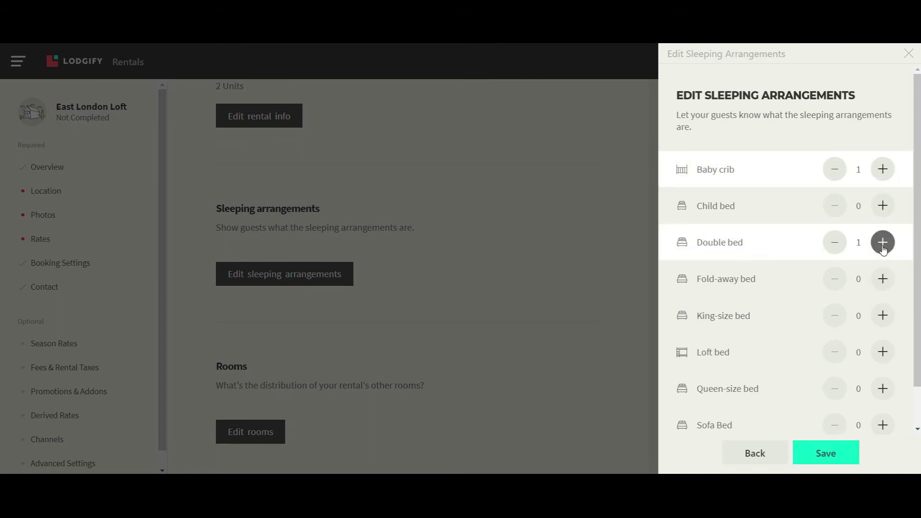
pyautogui.click(883, 315)
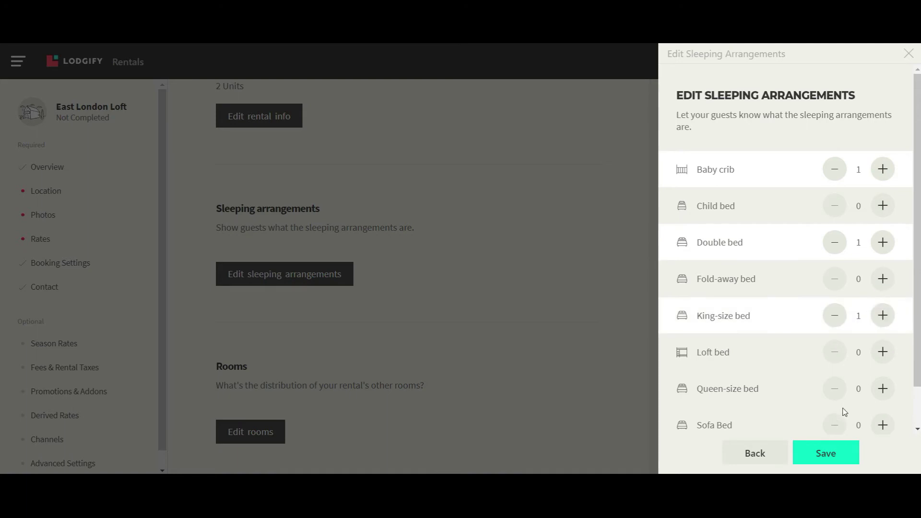
pyautogui.click(836, 454)
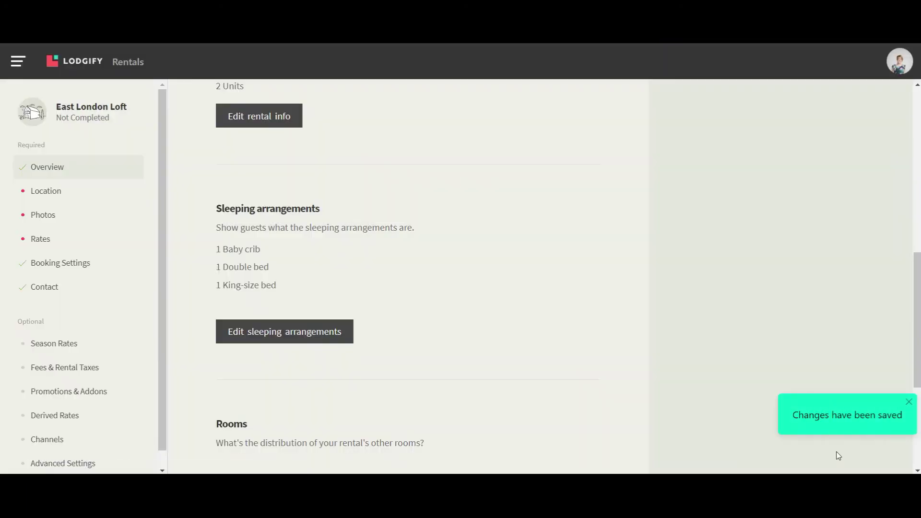
pyautogui.scroll(-3, 551, 358)
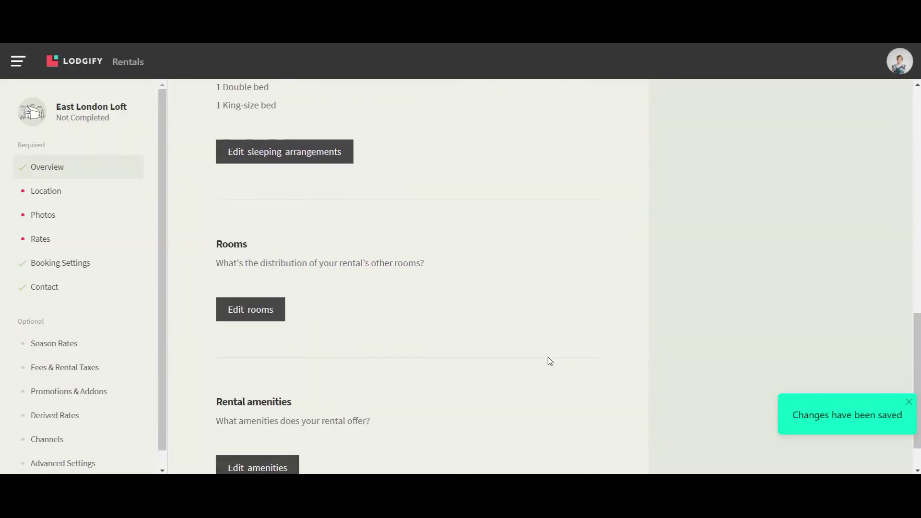
# Add two private bedrooms, a kitchen and a living room alongside the bathroom, and save.
pyautogui.click(263, 309)
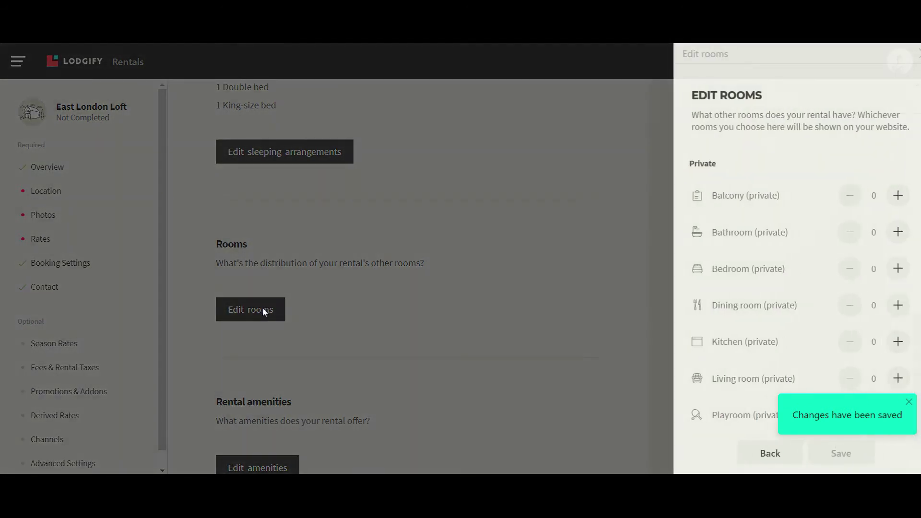
pyautogui.click(883, 269)
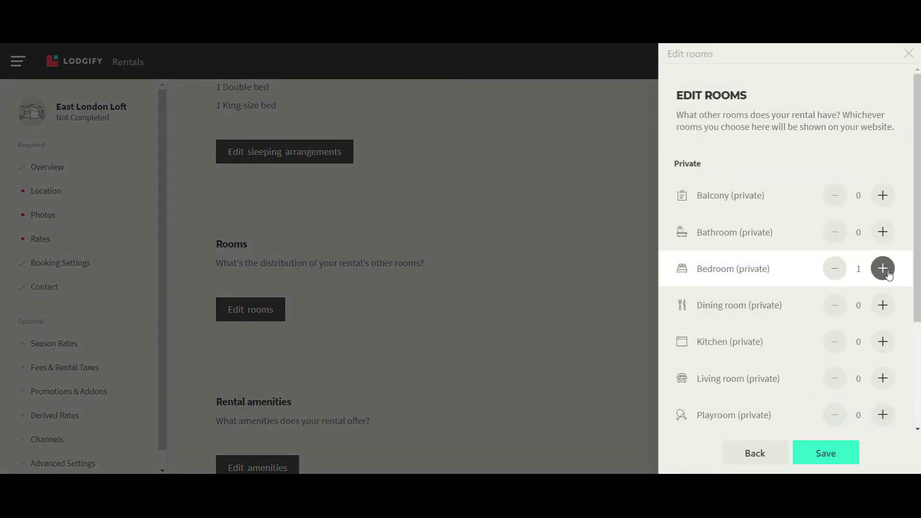
pyautogui.click(884, 232)
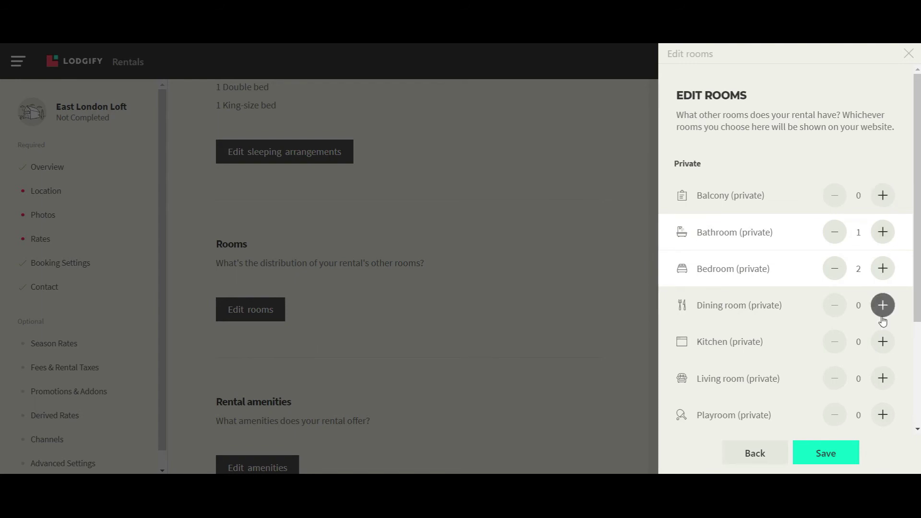
pyautogui.click(884, 342)
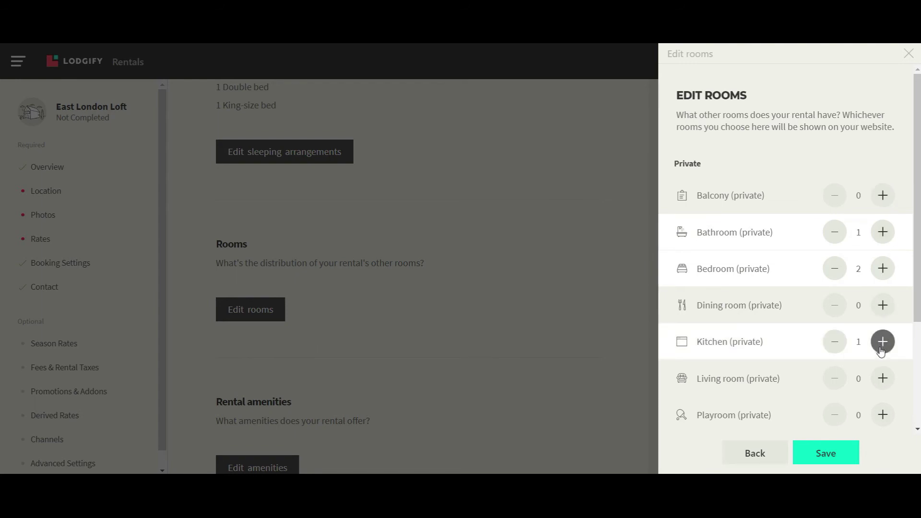
pyautogui.click(883, 379)
pyautogui.click(826, 454)
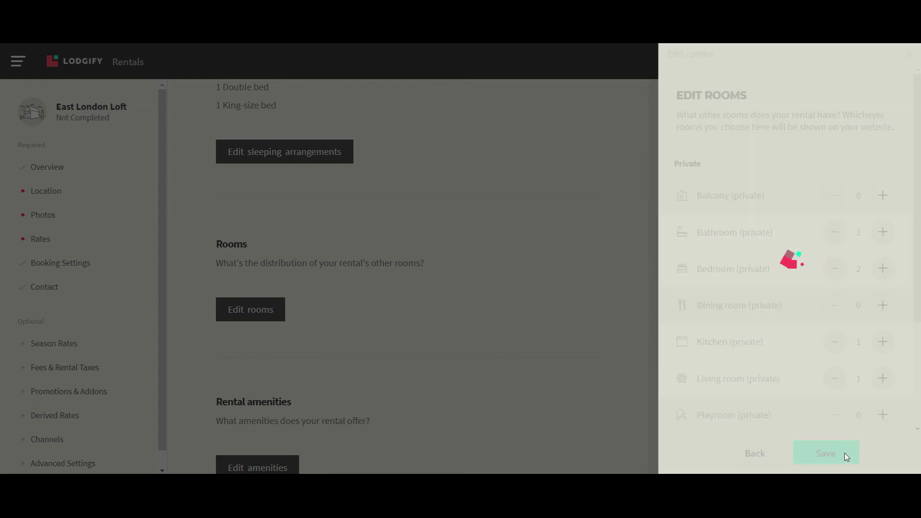
pyautogui.scroll(-4, 447, 335)
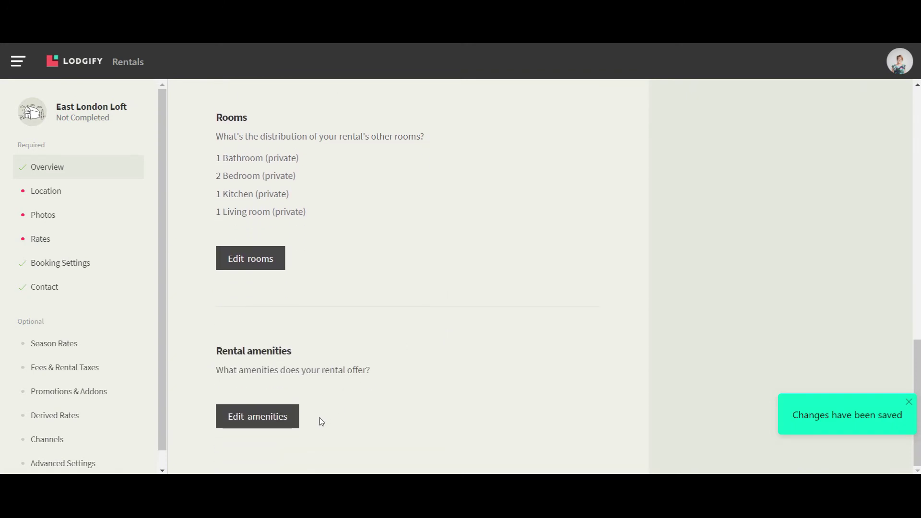
pyautogui.click(287, 424)
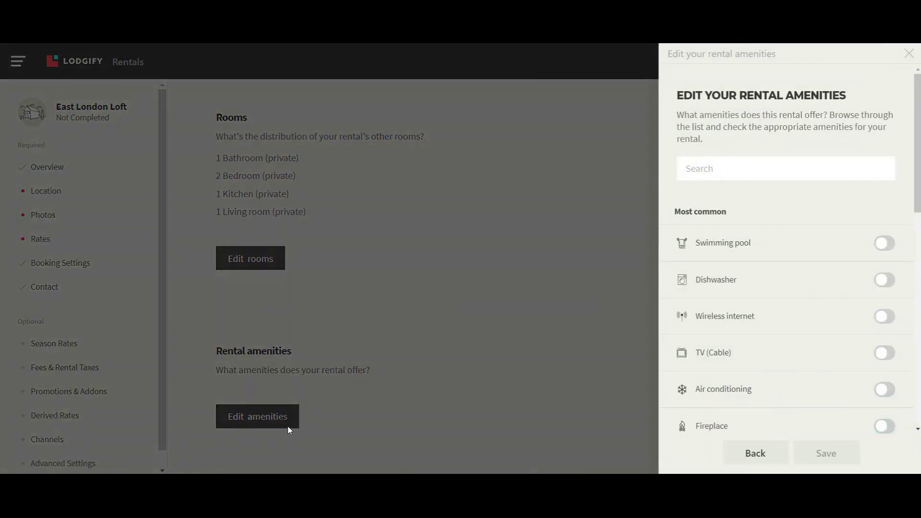
# Tick dishwasher, wireless internet and air conditioning, plus hair dryer and essentials, and save.
pyautogui.click(884, 282)
pyautogui.click(882, 319)
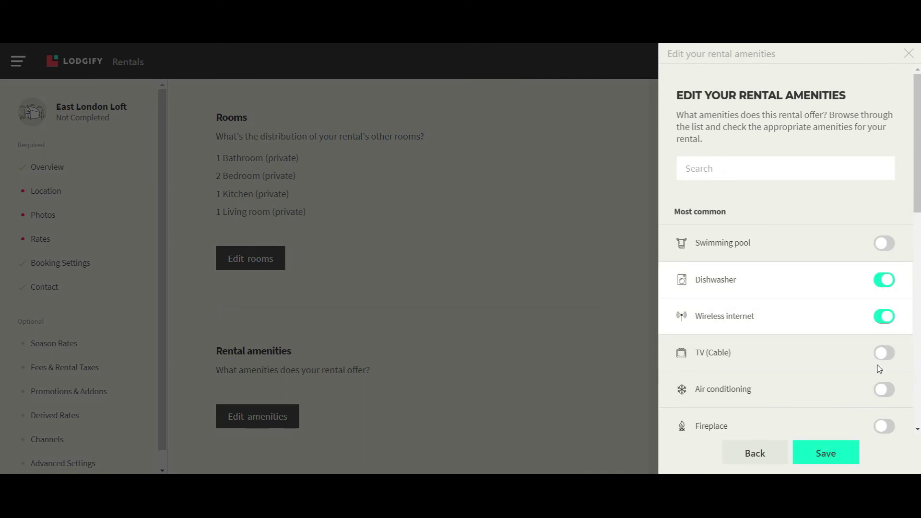
pyautogui.click(881, 391)
pyautogui.scroll(-3, 792, 374)
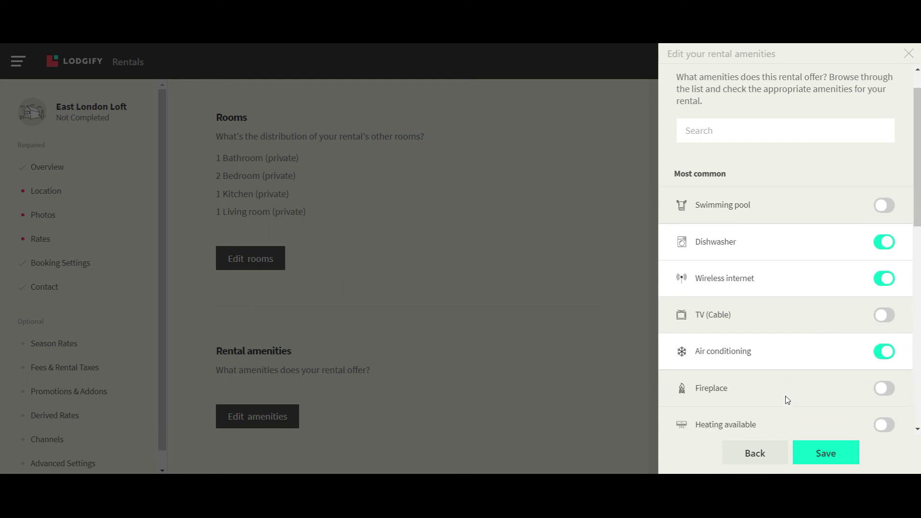
pyautogui.scroll(-4, 778, 375)
pyautogui.scroll(-4, 763, 381)
pyautogui.scroll(-2, 753, 382)
pyautogui.scroll(-1, 749, 382)
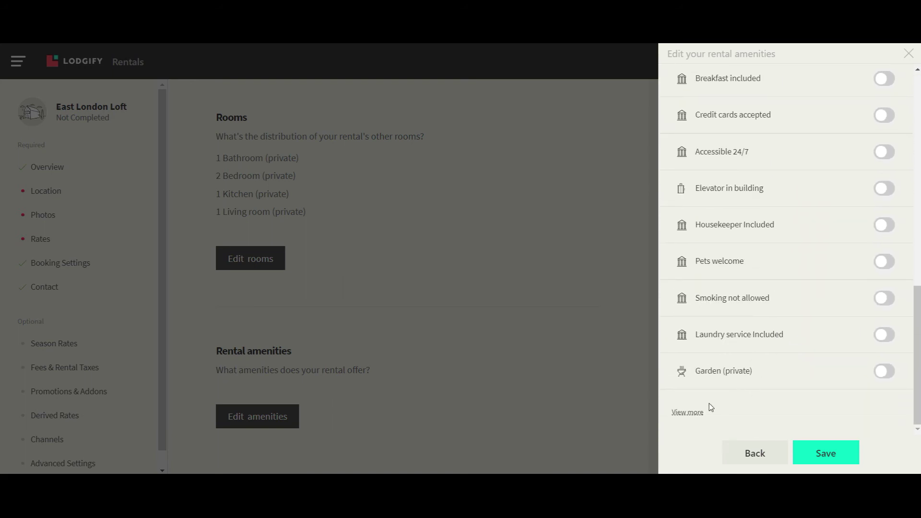
pyautogui.click(702, 415)
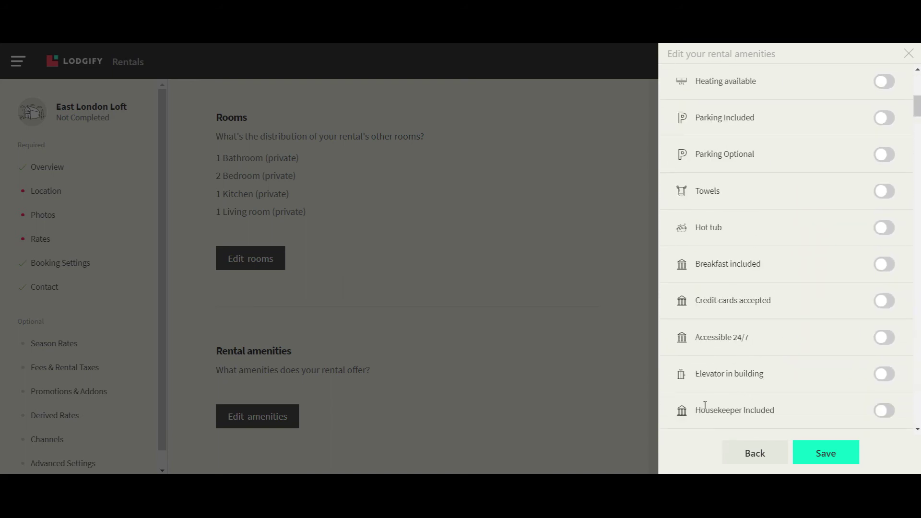
pyautogui.scroll(-2, 797, 337)
pyautogui.scroll(-3, 792, 342)
pyautogui.scroll(-3, 792, 342)
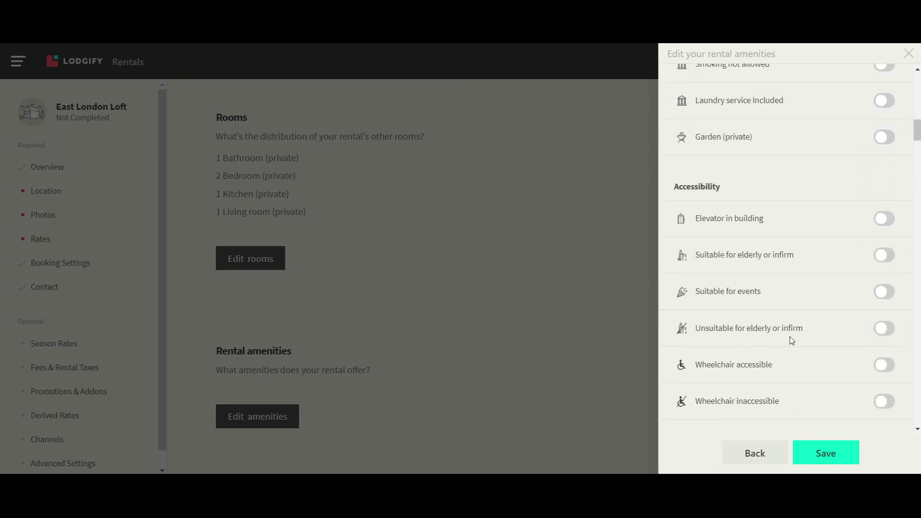
pyautogui.scroll(-2, 790, 336)
pyautogui.scroll(-3, 785, 327)
pyautogui.scroll(-2, 786, 326)
pyautogui.scroll(-2, 785, 327)
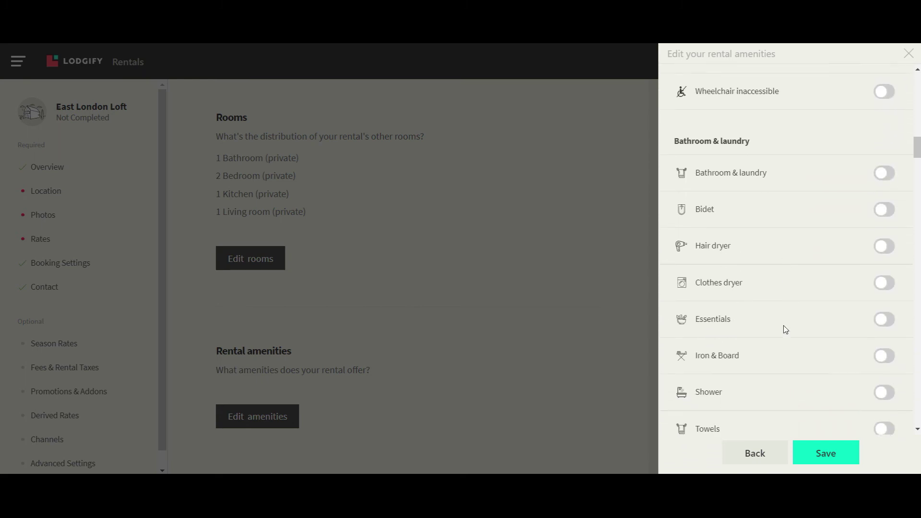
pyautogui.scroll(-2, 786, 327)
pyautogui.click(885, 197)
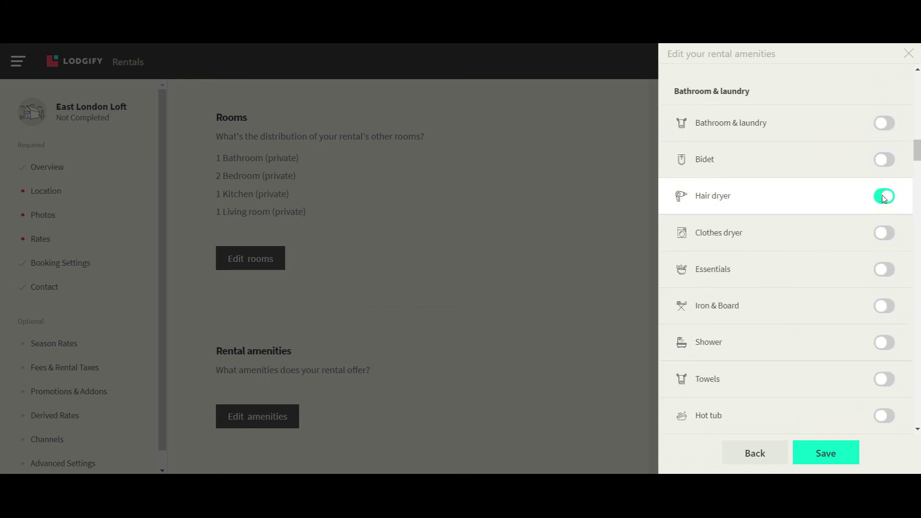
pyautogui.click(886, 272)
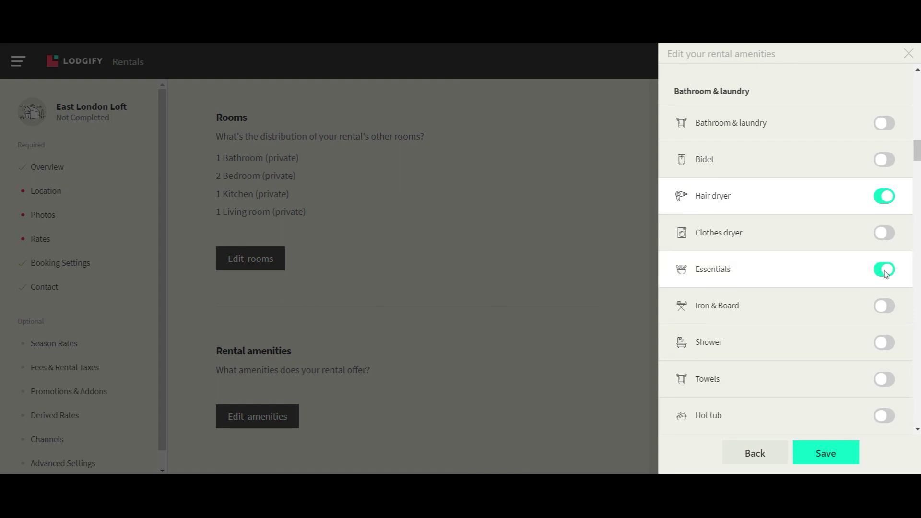
pyautogui.click(845, 459)
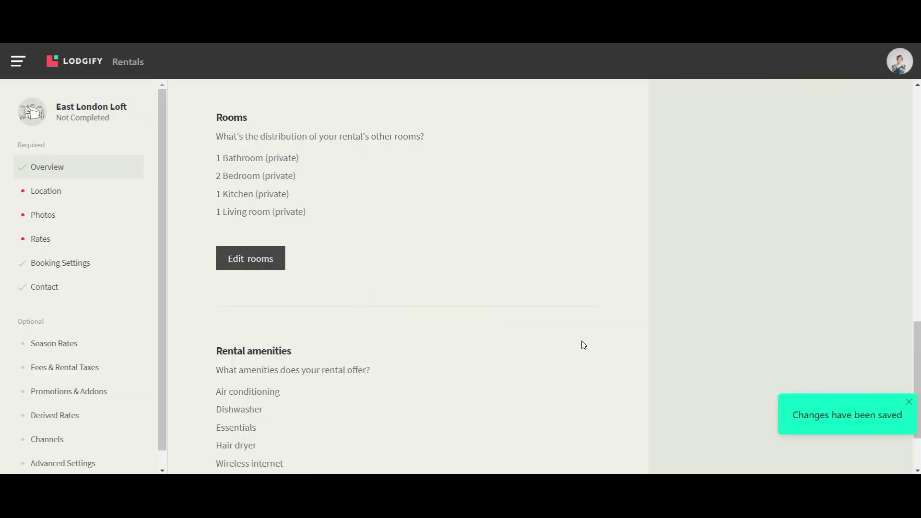